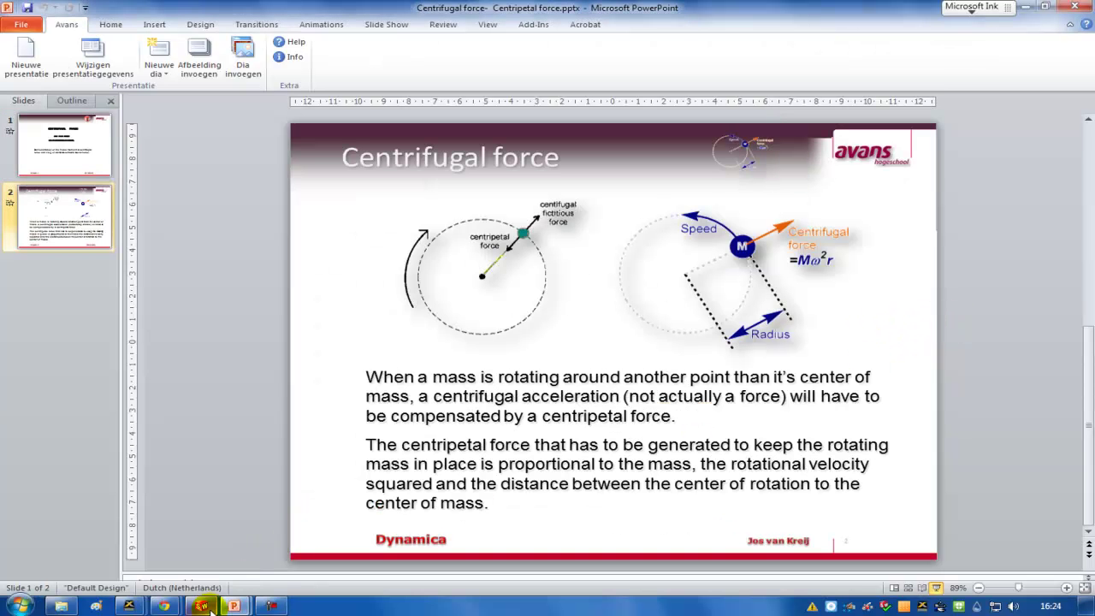
- Leave Motion Study 1 for the Model tab and view the disk face-on, zoomed out
click(202, 606)
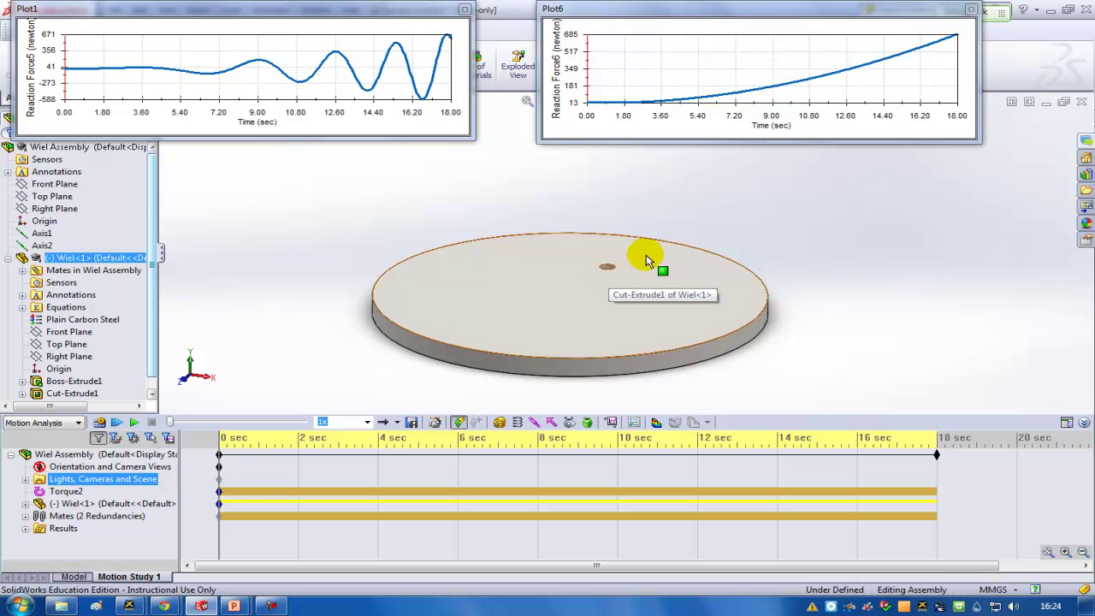
click(660, 228)
click(74, 576)
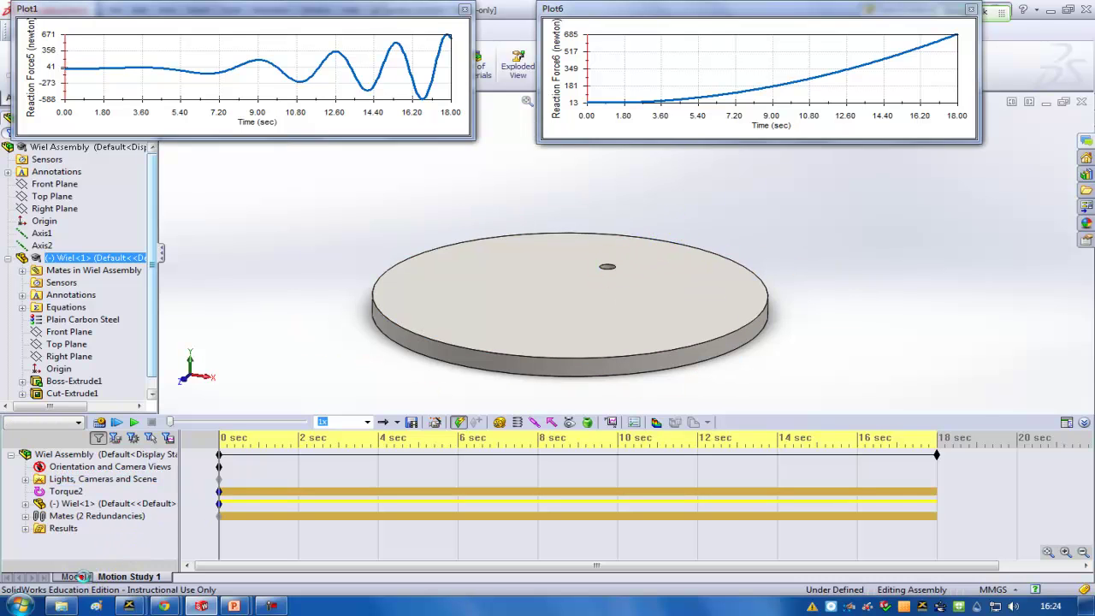
middle_drag(623, 249, 585, 432)
scroll(599, 398, up, 3)
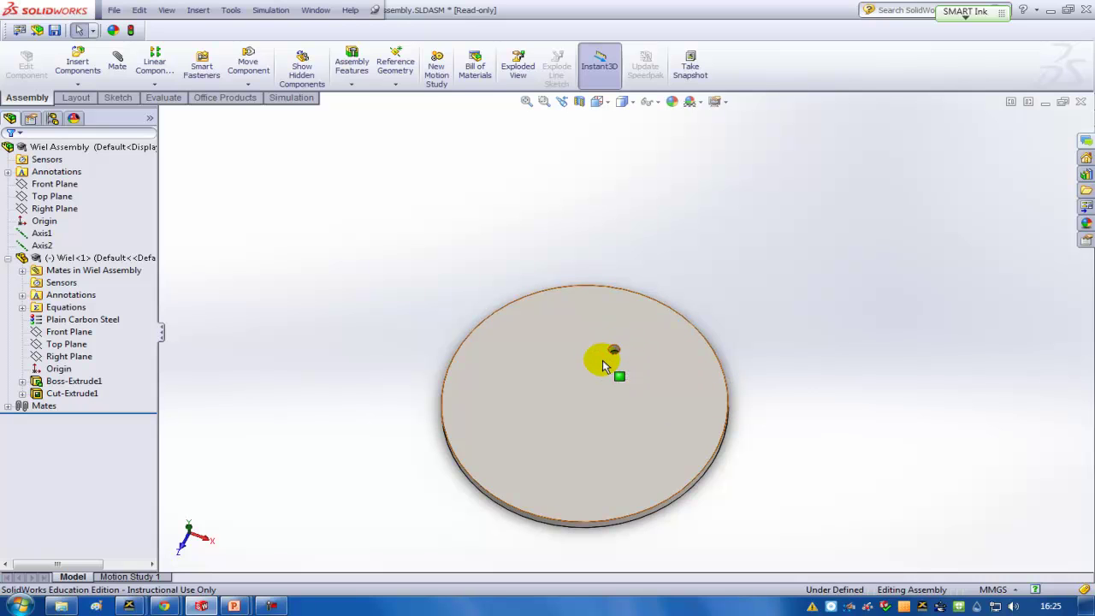
click(53, 197)
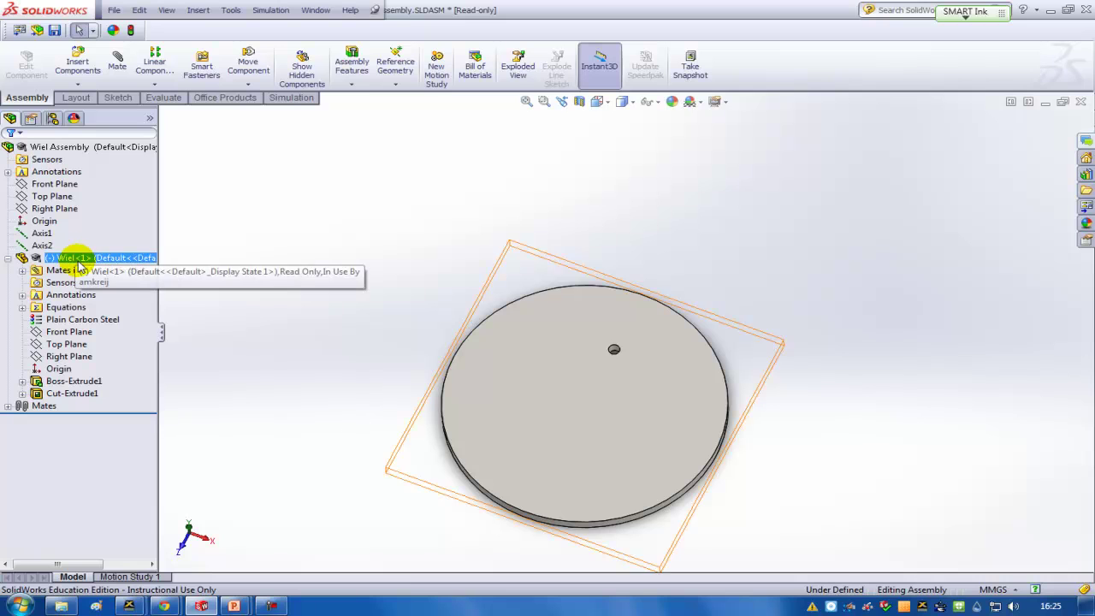
click(232, 10)
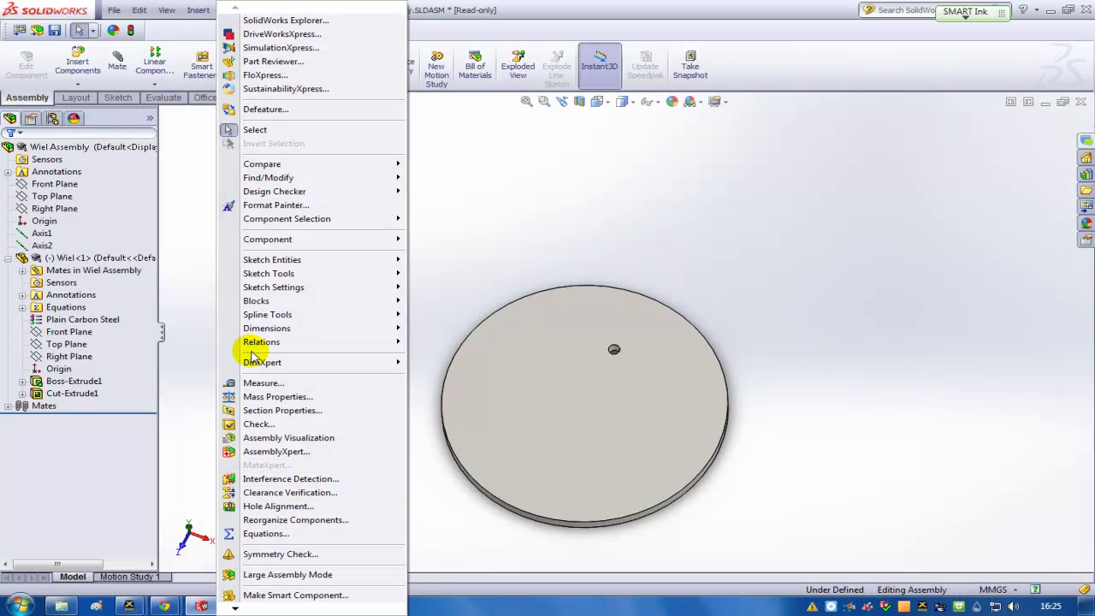
click(276, 397)
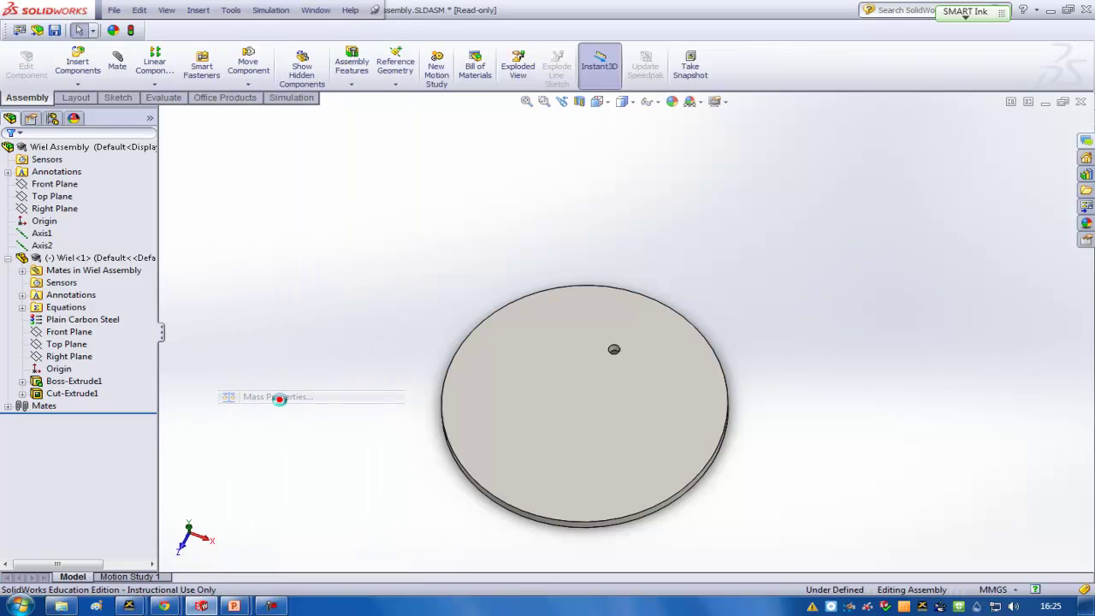
click(566, 320)
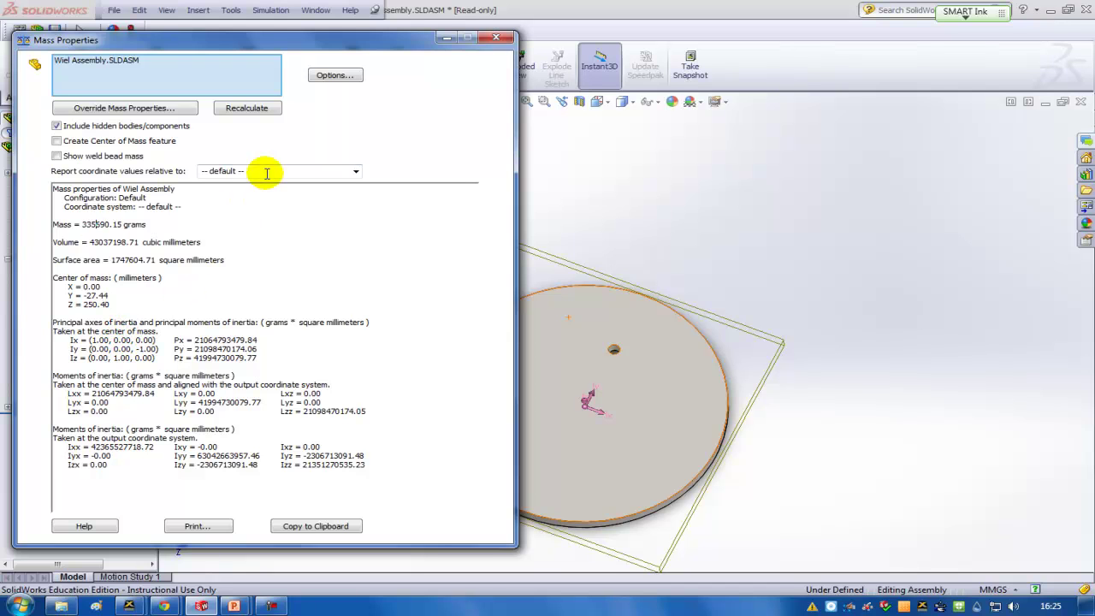
click(496, 39)
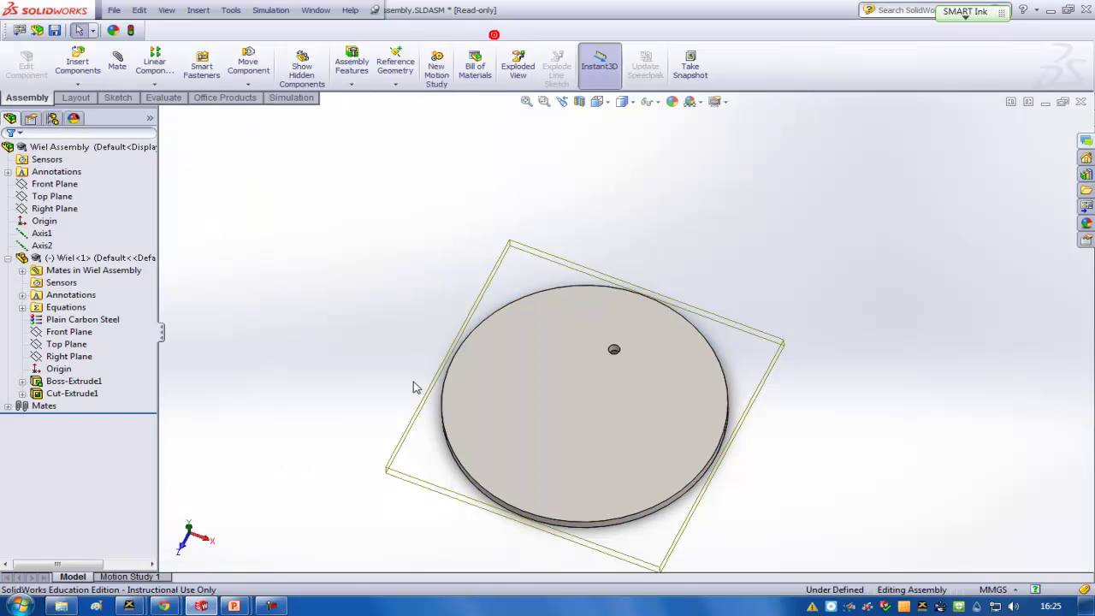
- Play Motion Study 1's 18-second simulation from the start beside both reaction-force plots
click(124, 577)
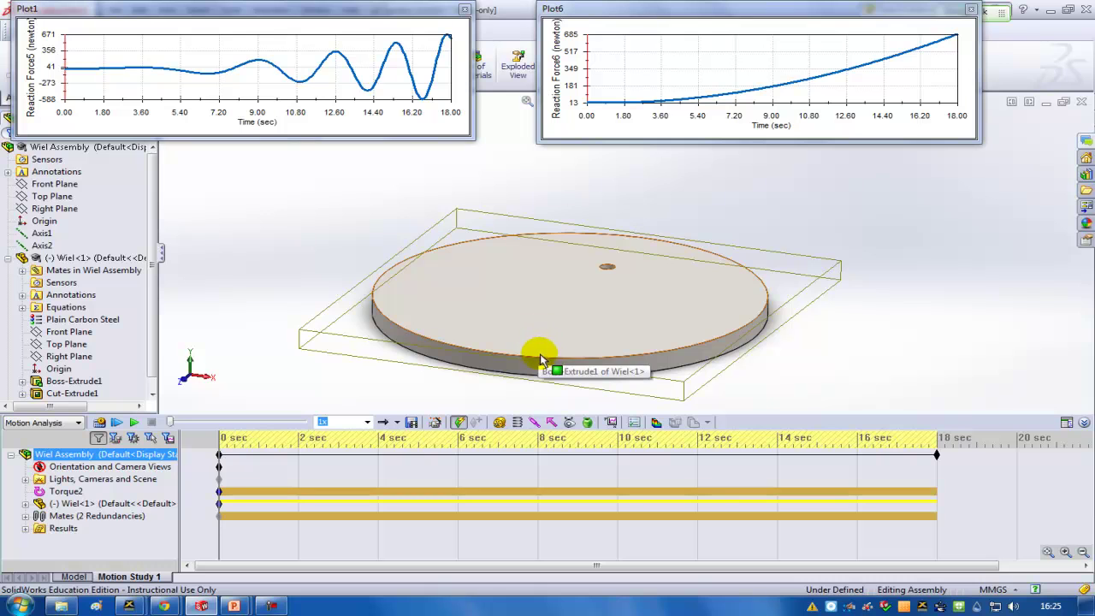
click(116, 424)
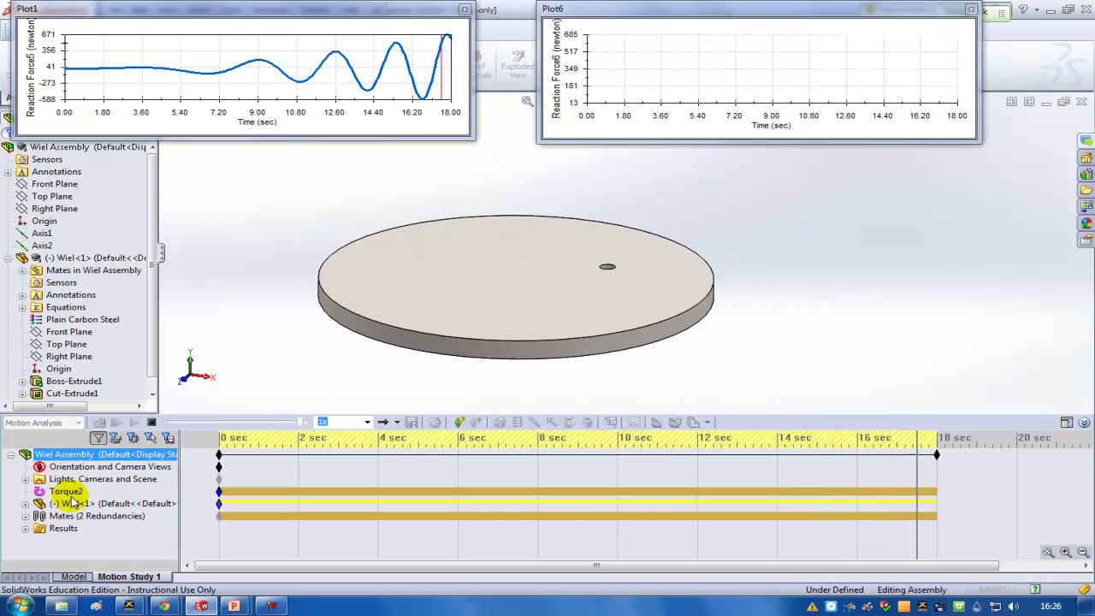
click(75, 492)
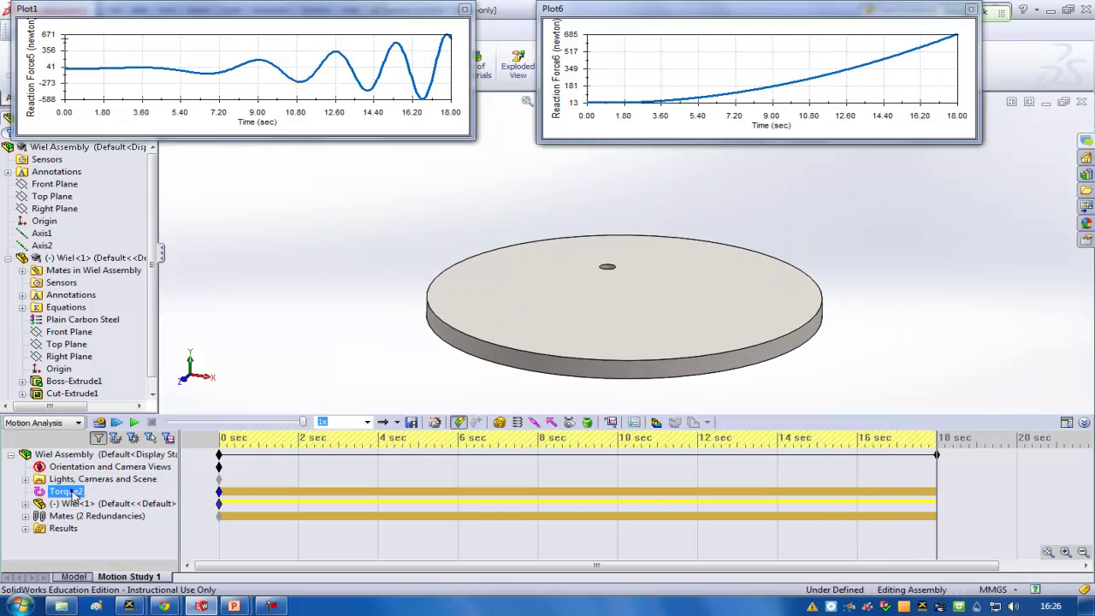
right_click(76, 492)
click(128, 382)
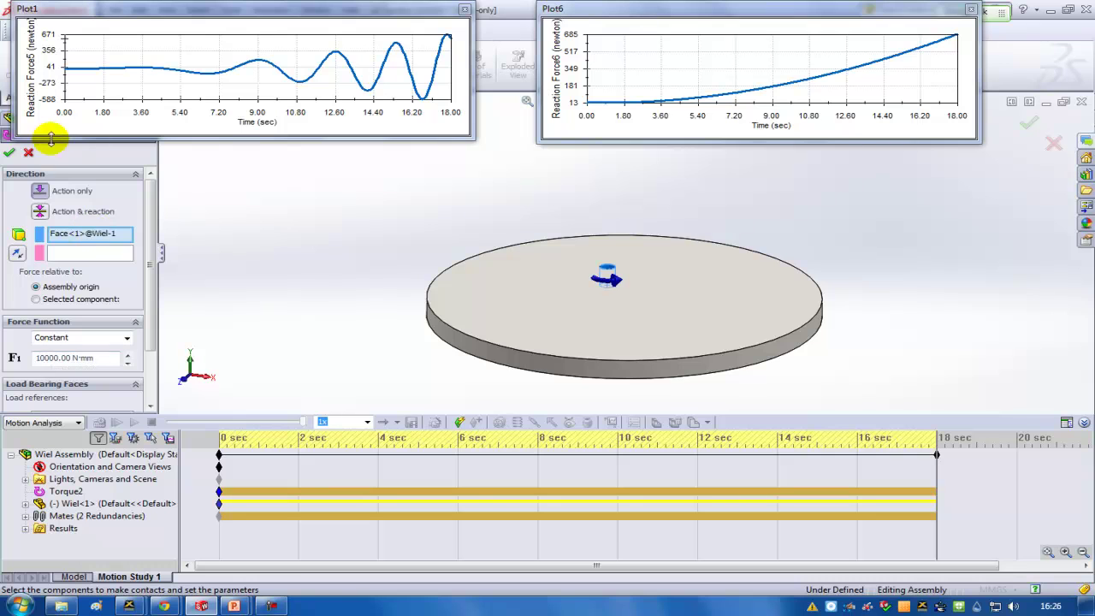
click(28, 154)
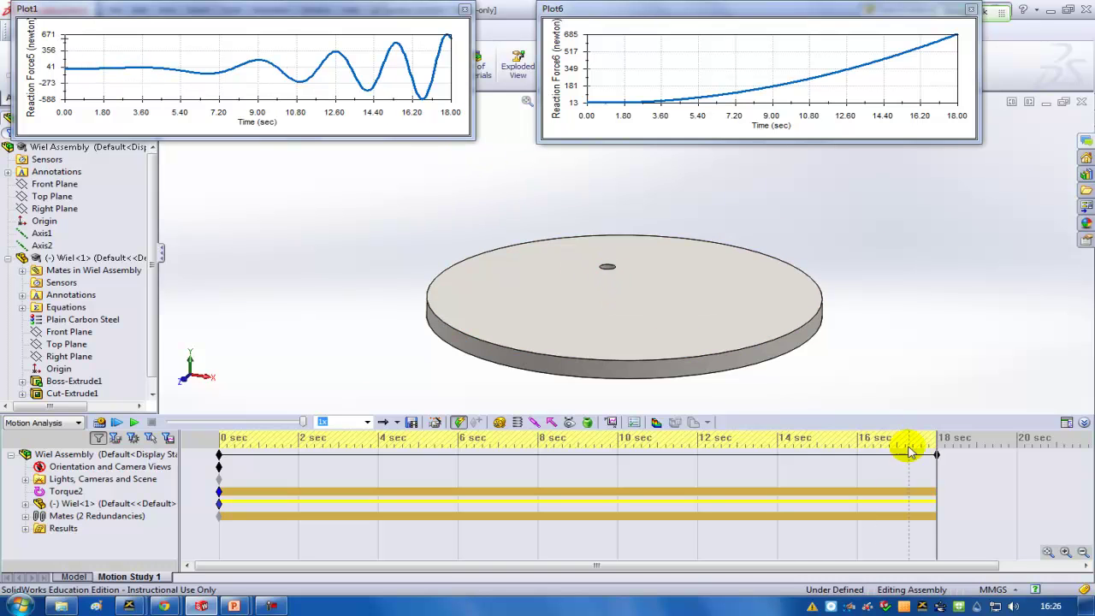
- Expand Results, select Plot1 and Plot6, and move the study time to about 16.2 seconds
mouse_move(937, 467)
mouse_down()
mouse_move(246, 470)
mouse_move(948, 450)
mouse_move(937, 454)
mouse_up()
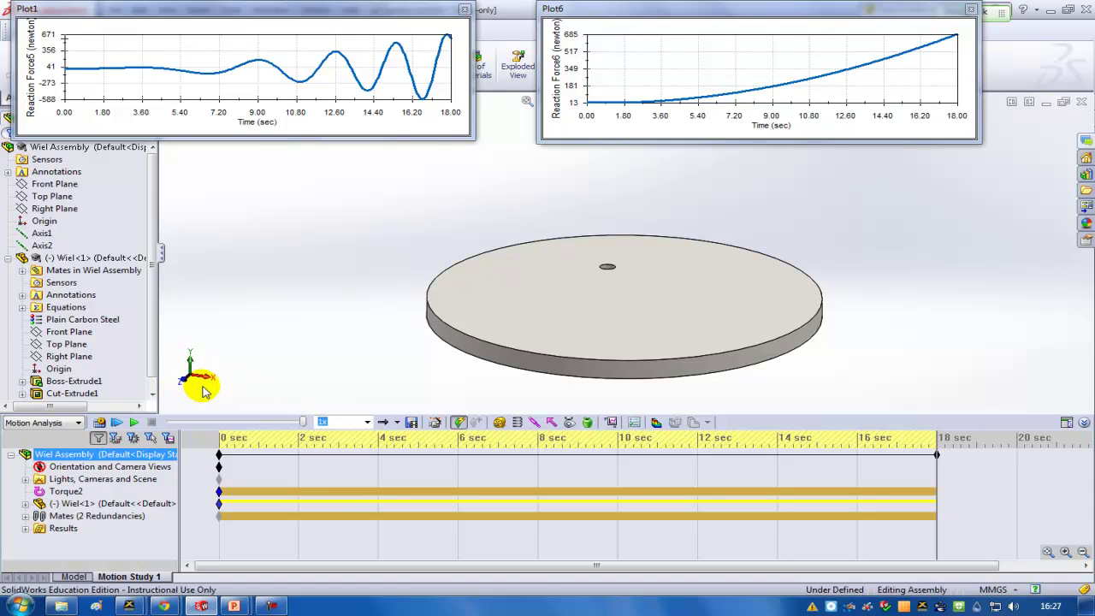
click(219, 410)
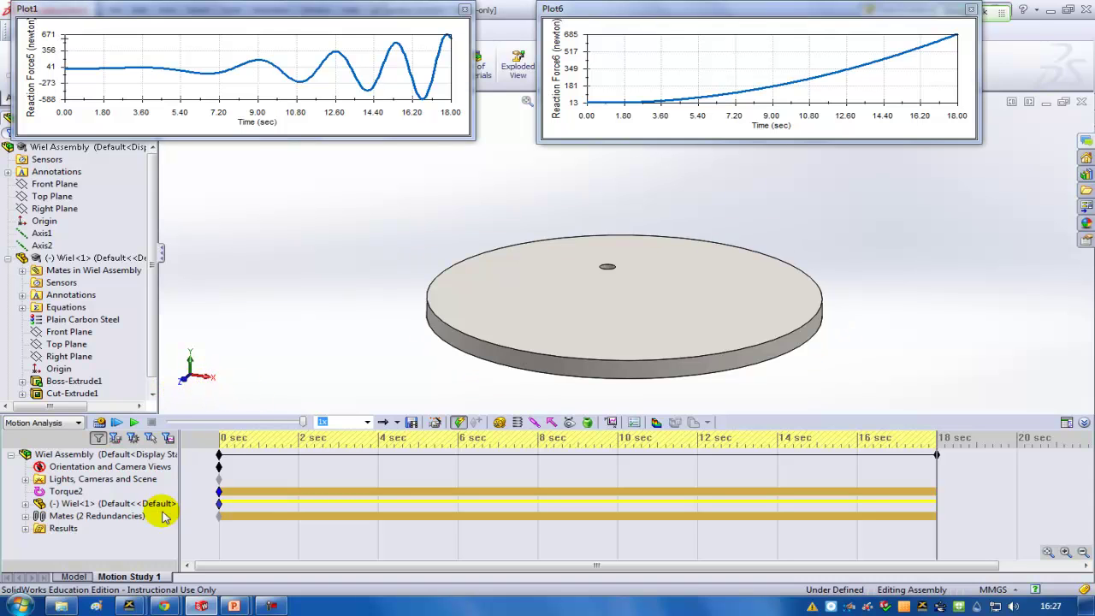
click(27, 528)
click(84, 553)
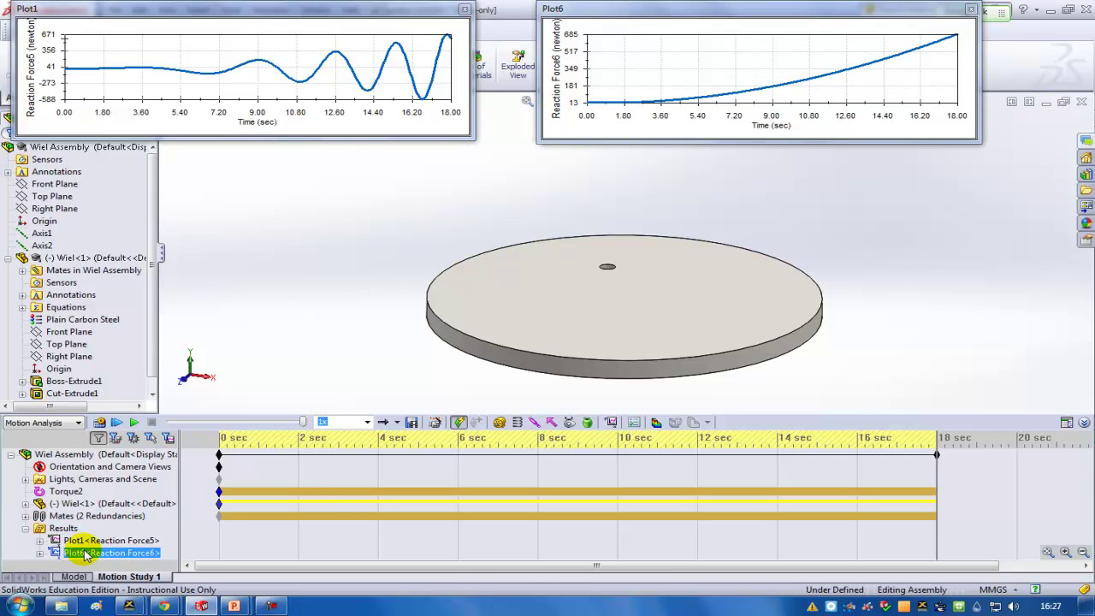
click(79, 541)
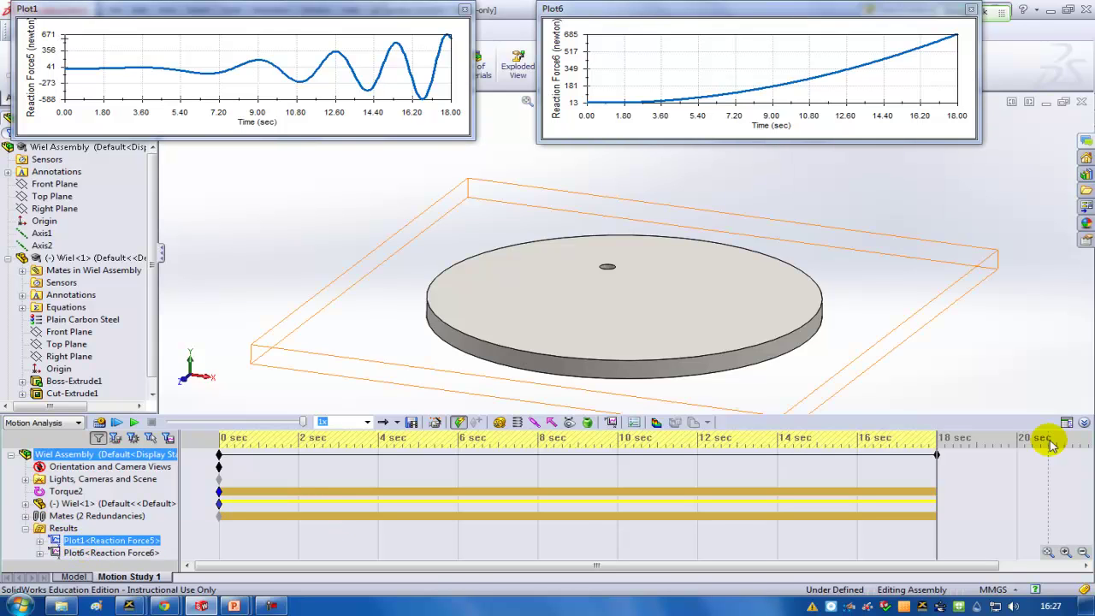
drag(935, 471, 877, 471)
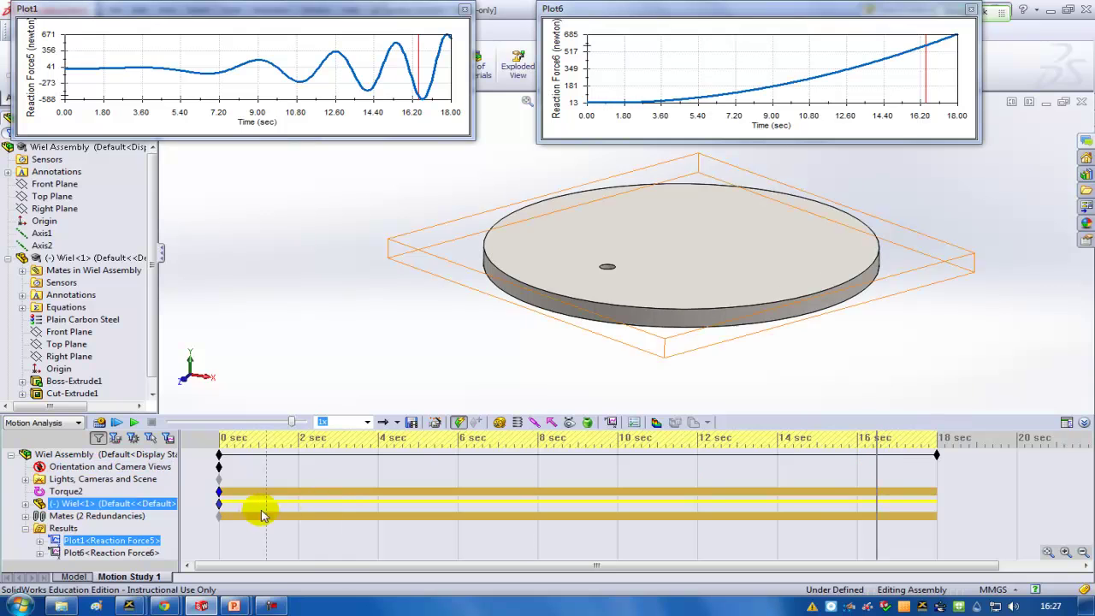
ctrl+click(157, 553)
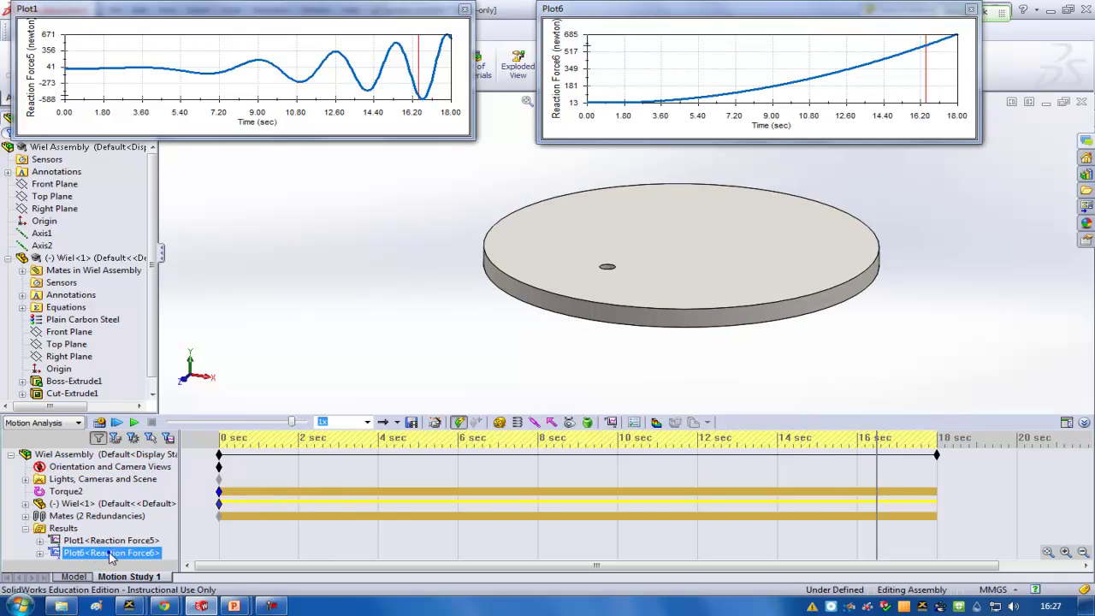
- Edit Plot6 to show its reaction-force vector in the graphics window, then reselect the torque and assembly
right_click(110, 556)
click(147, 426)
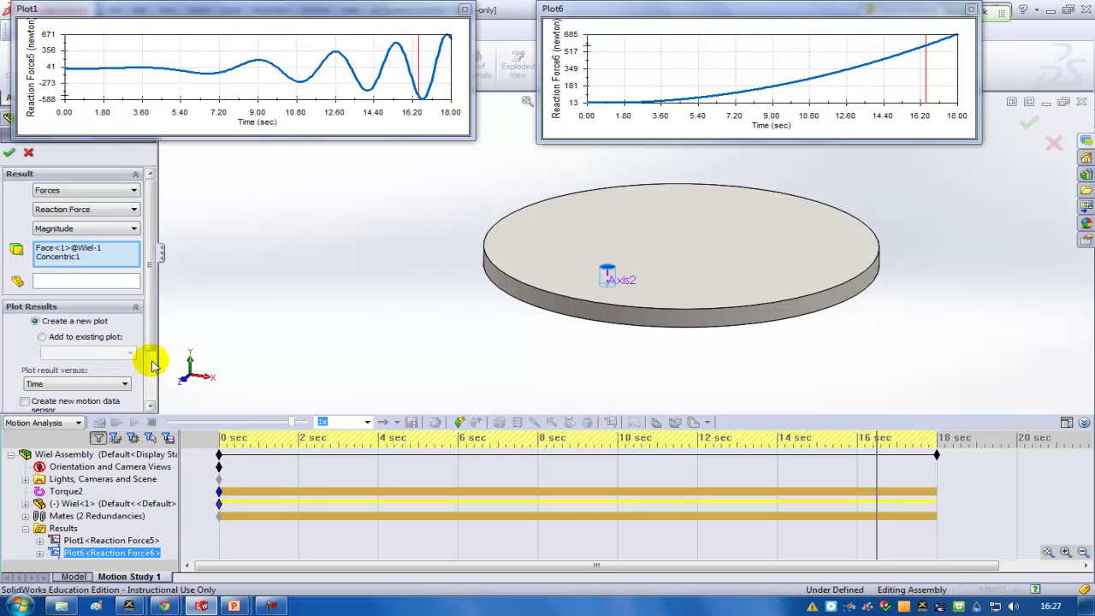
click(147, 325)
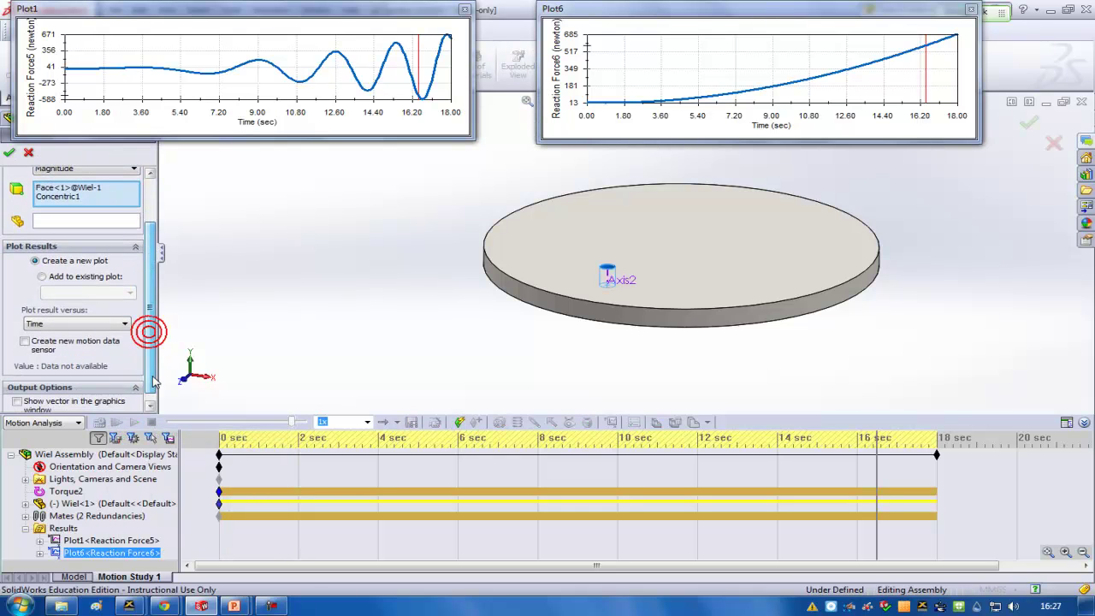
click(81, 401)
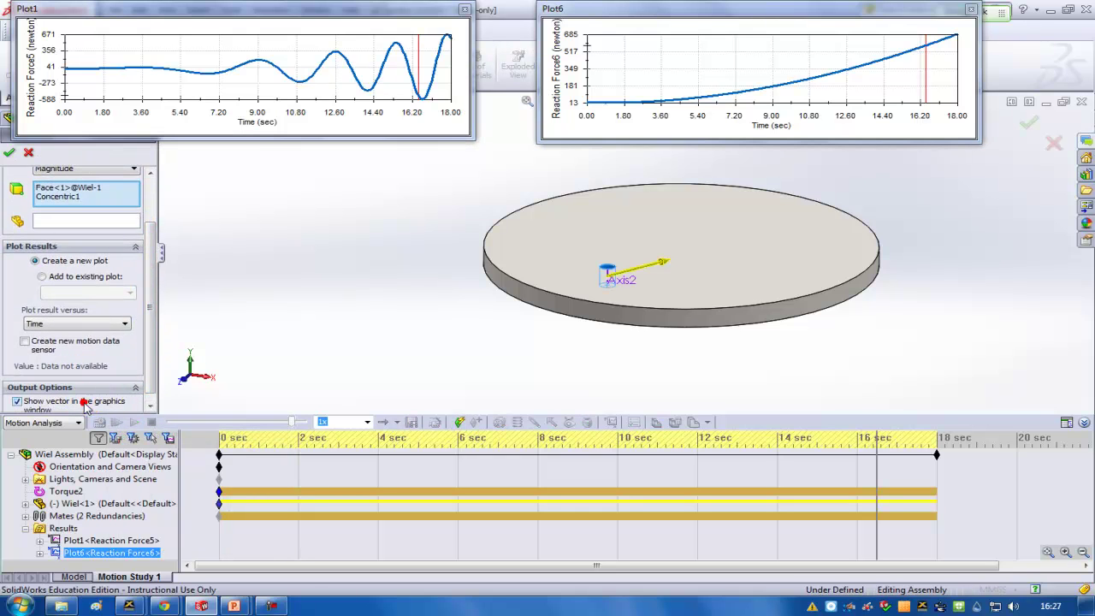
click(9, 153)
click(604, 499)
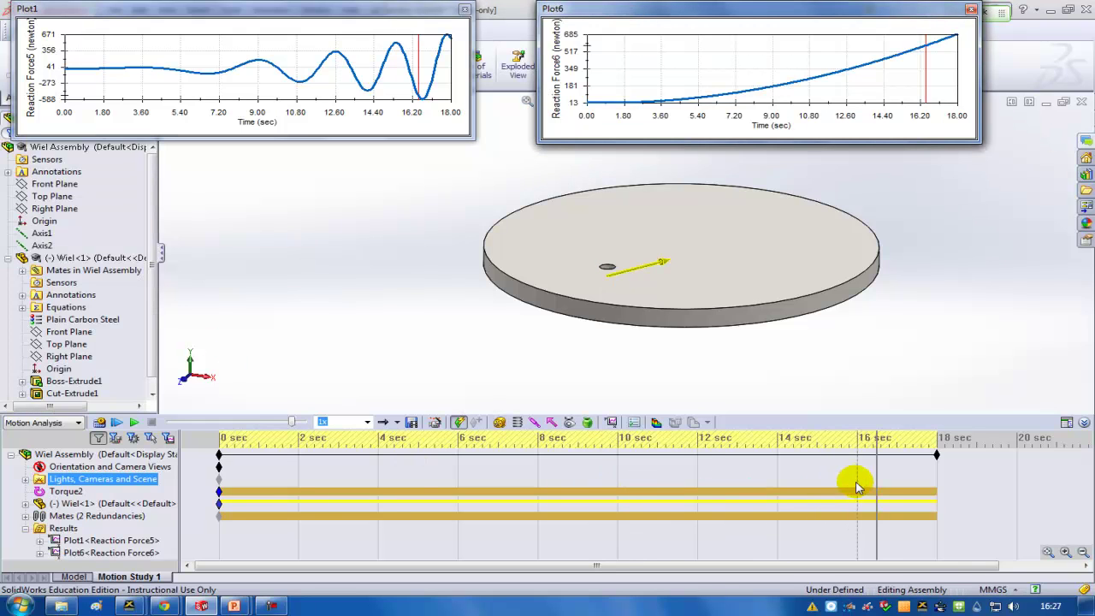
click(137, 454)
- Replay the motion study from the start, then select the torque and the Plot6 result
click(118, 423)
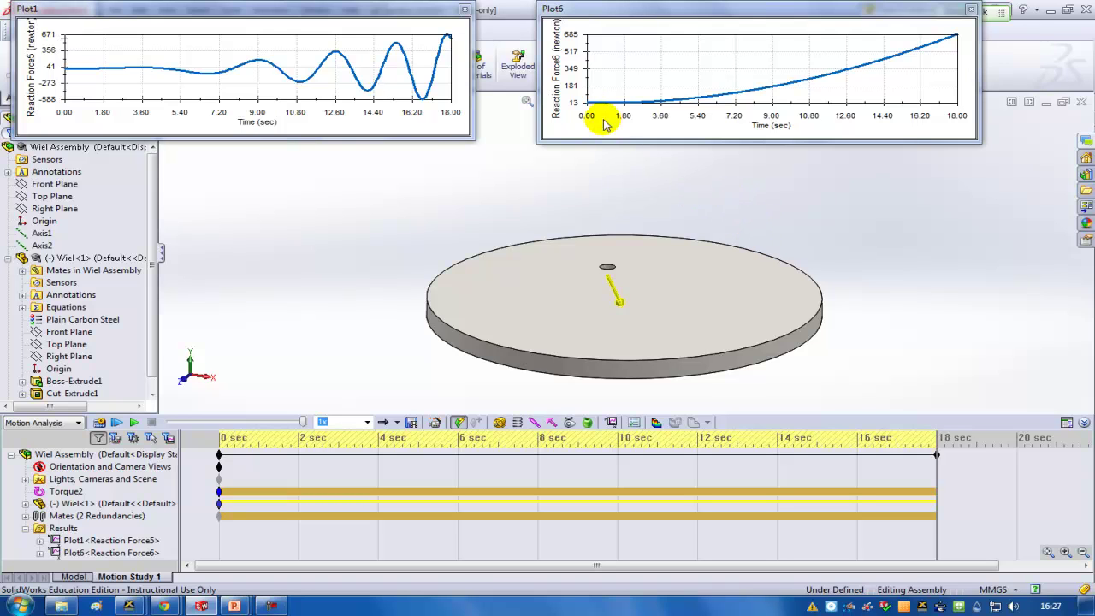
click(417, 485)
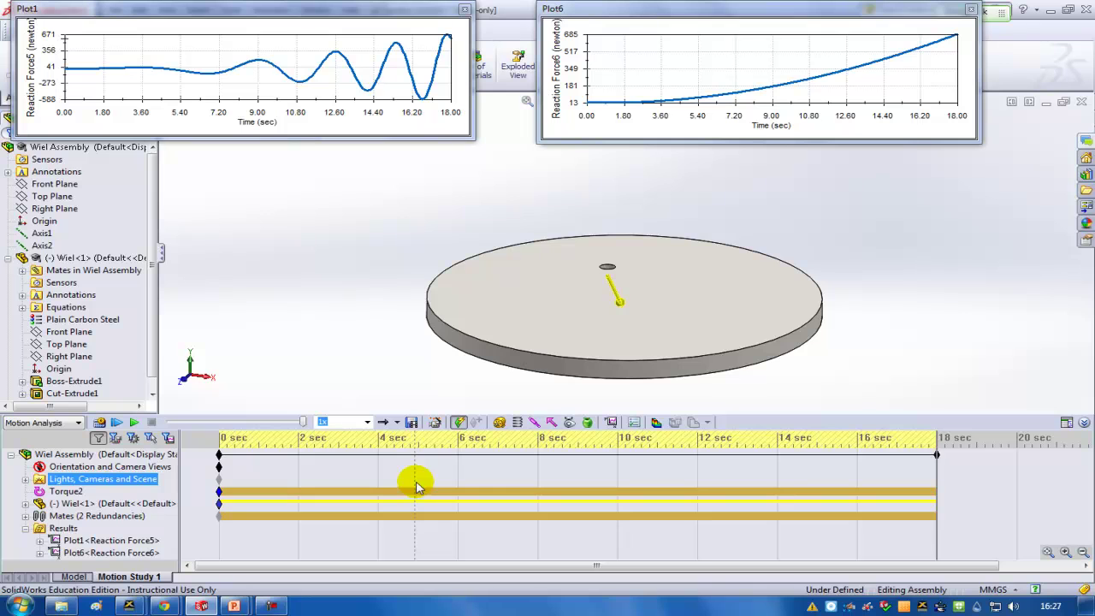
click(417, 490)
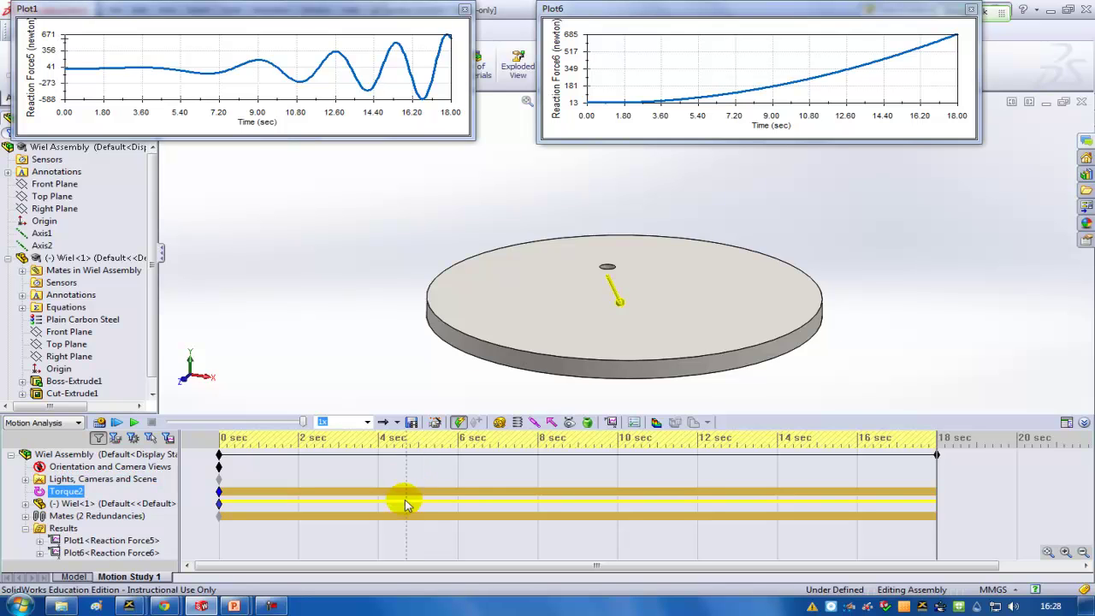
click(381, 540)
click(350, 553)
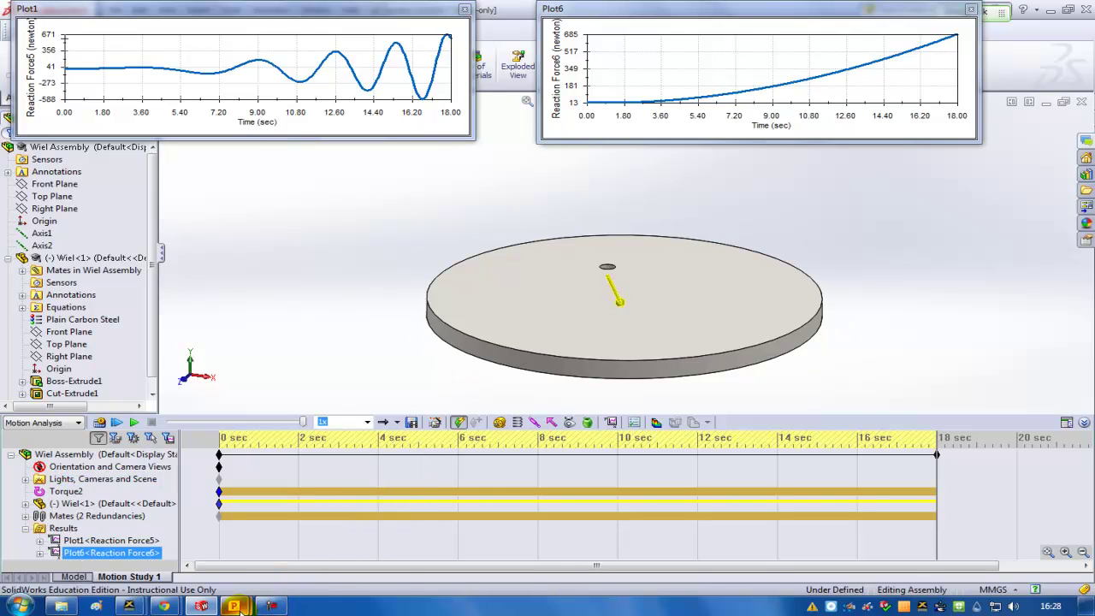
- Bring the Centrifugal force presentation back to the front
mouse_move(240, 610)
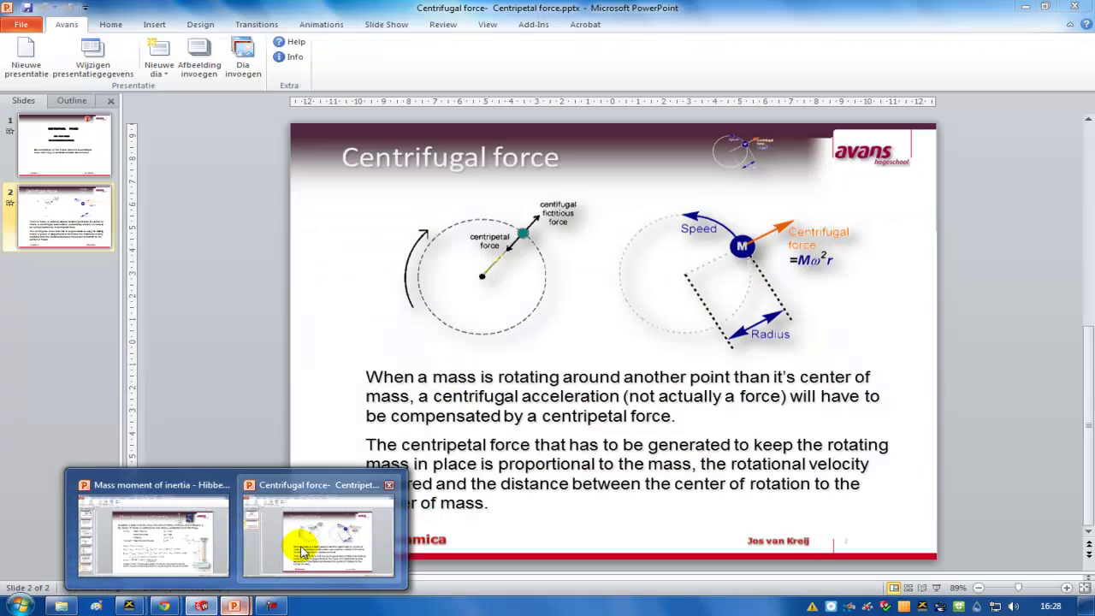
click(301, 552)
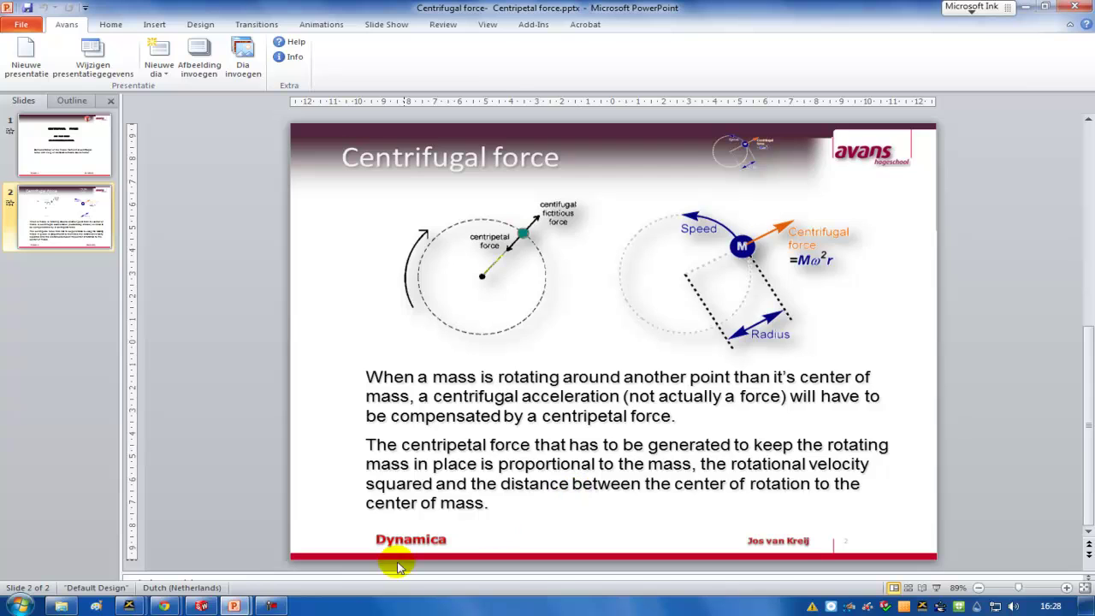
- Switch back to the Wiel Assembly motion study in SolidWorks
click(200, 605)
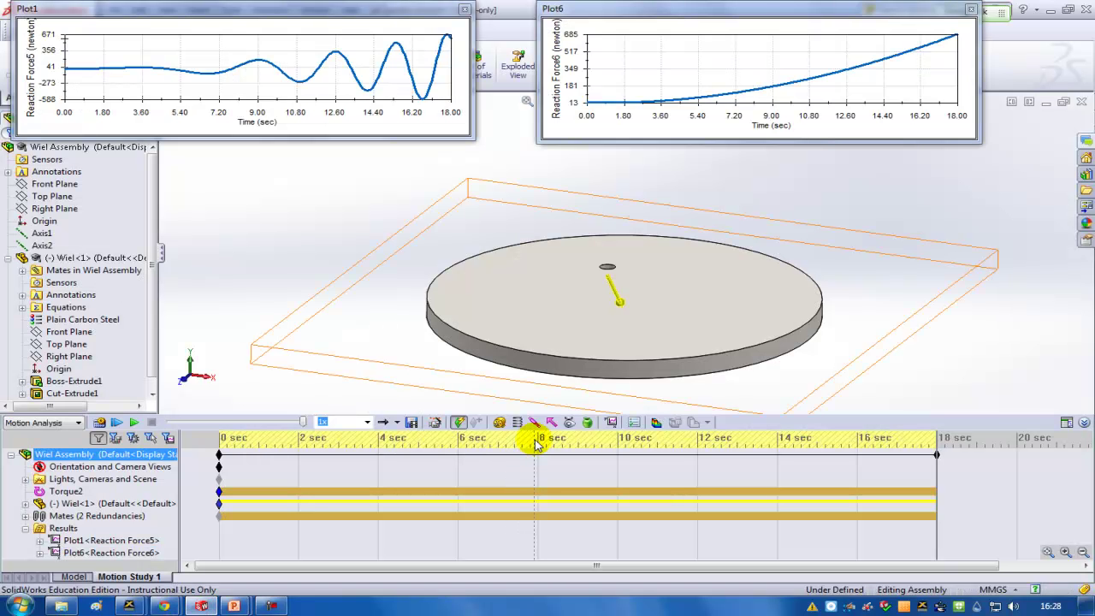